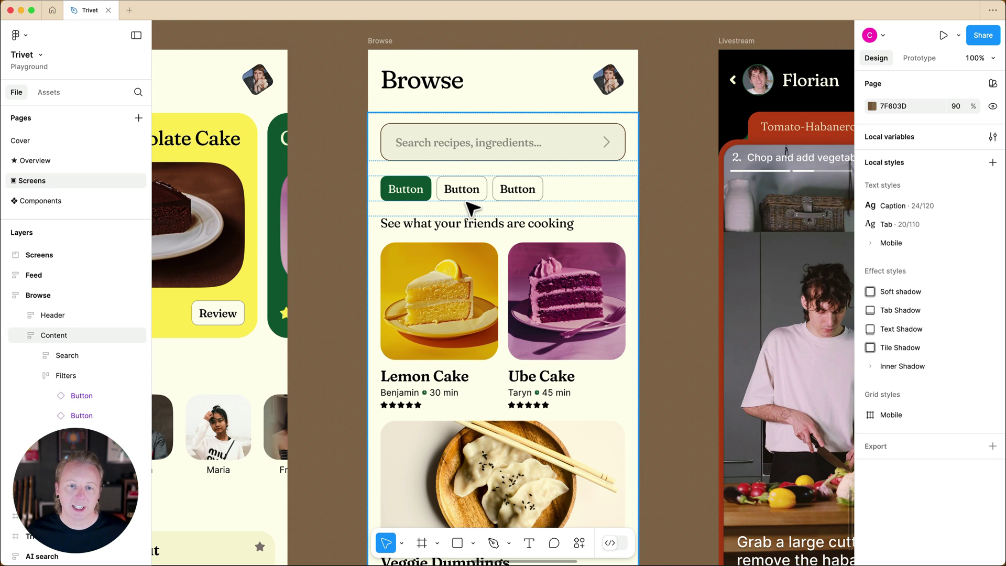
- Select the first green Fill Green filter button on the Browse screen to see its properties
click(429, 184)
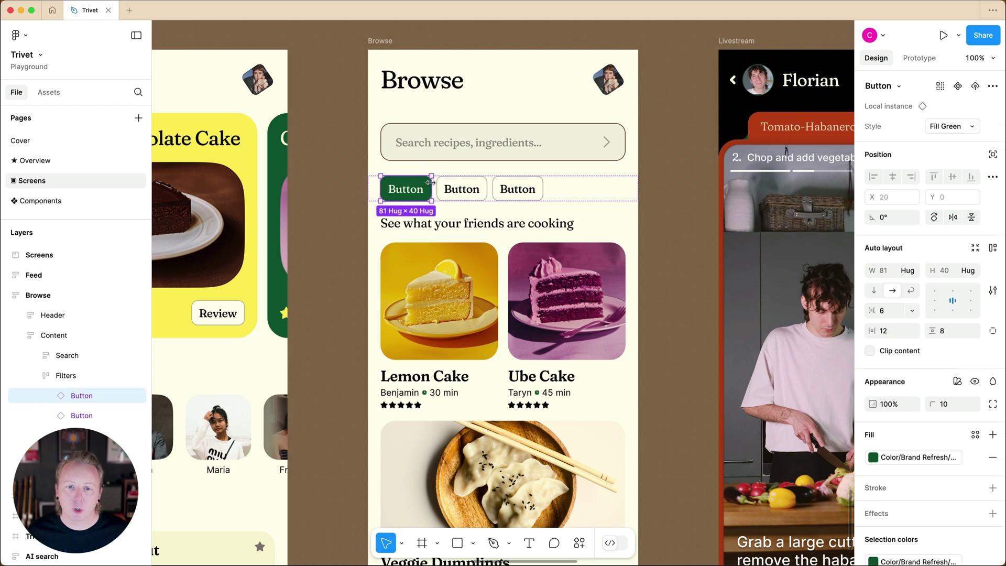
- Go to the main Button component and select the label text across all four variants
click(911, 111)
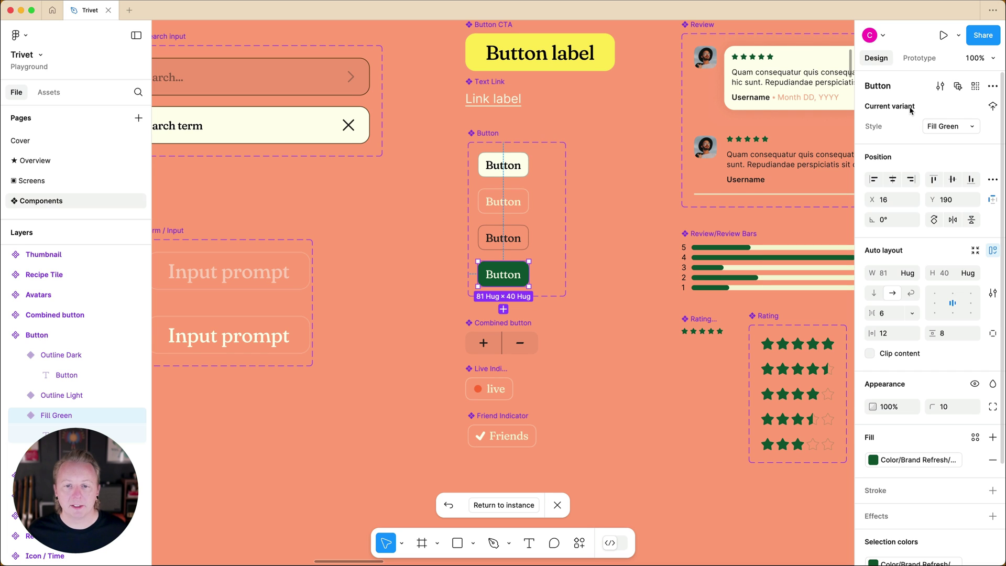
double_click(518, 280)
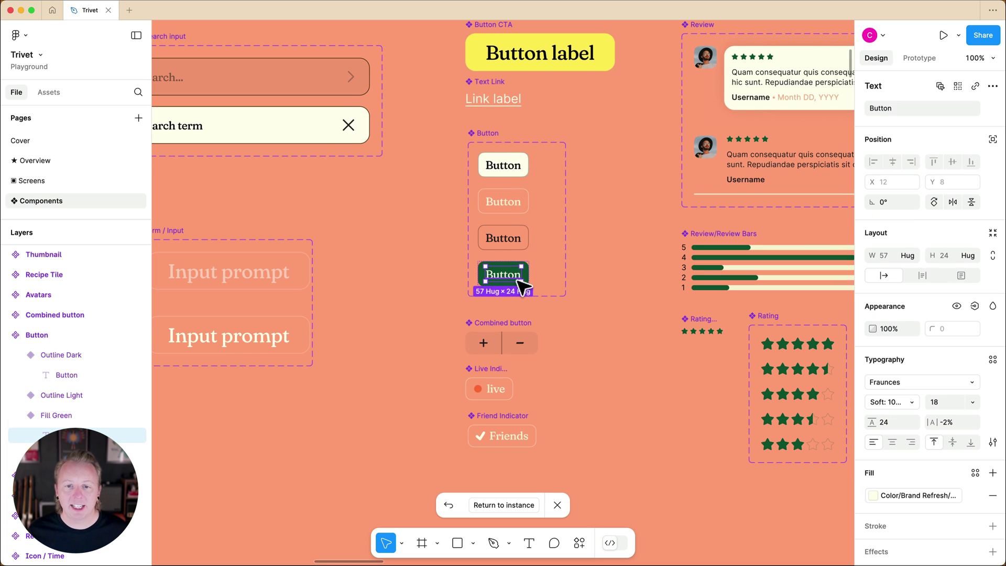
click(942, 86)
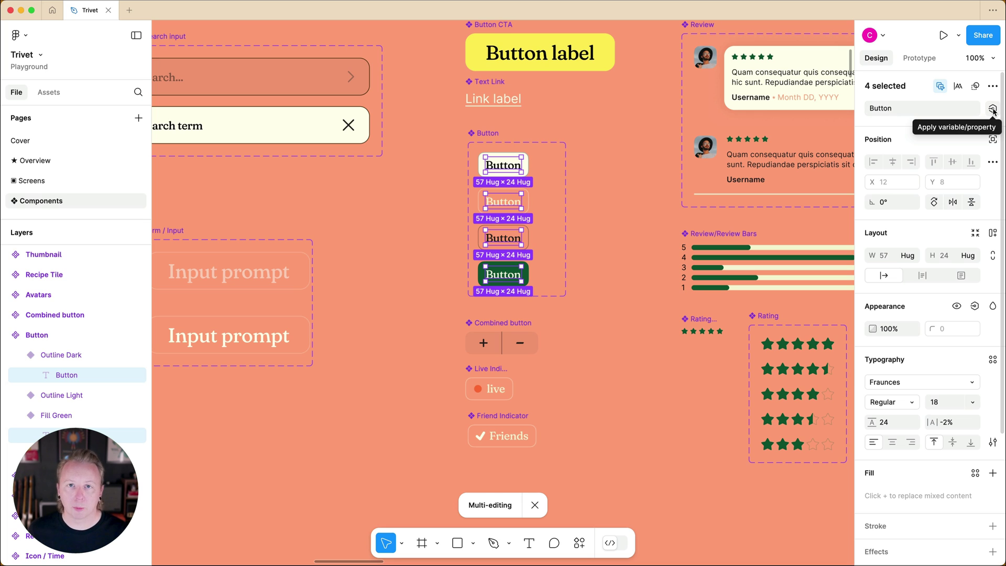
- Create a Label text property defaulting to 'Button label' and bind it to the variants' text
click(993, 109)
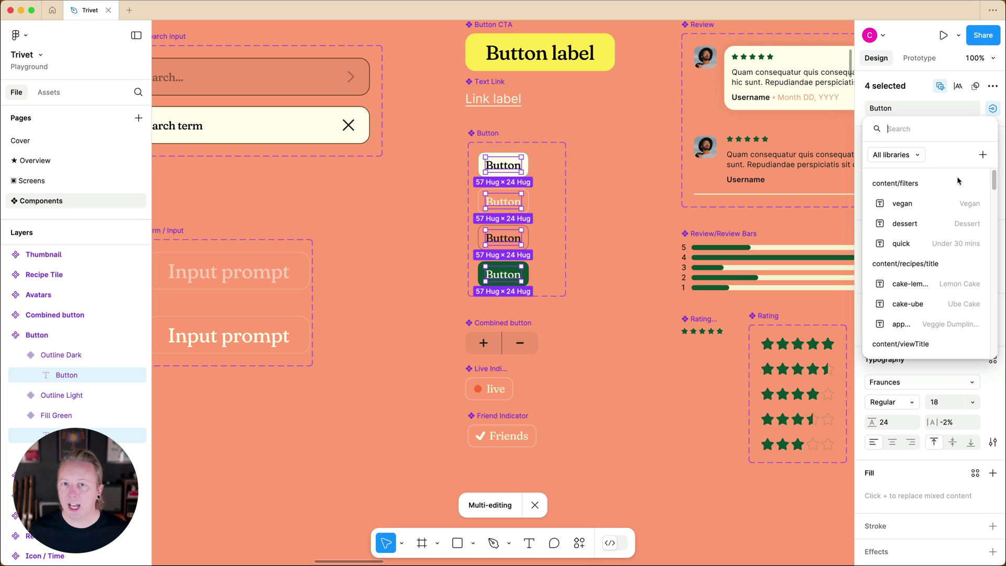
click(983, 156)
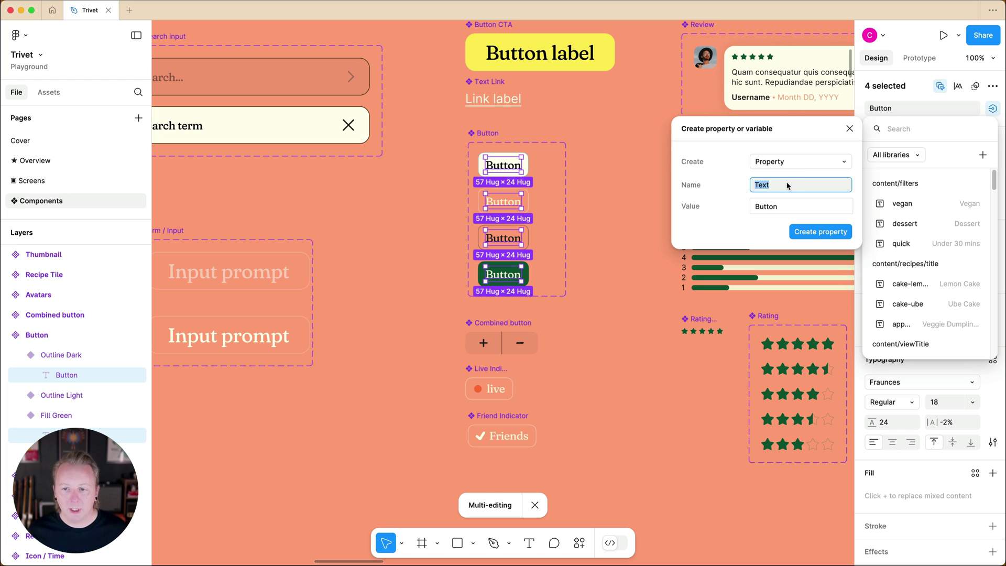
text(Label)
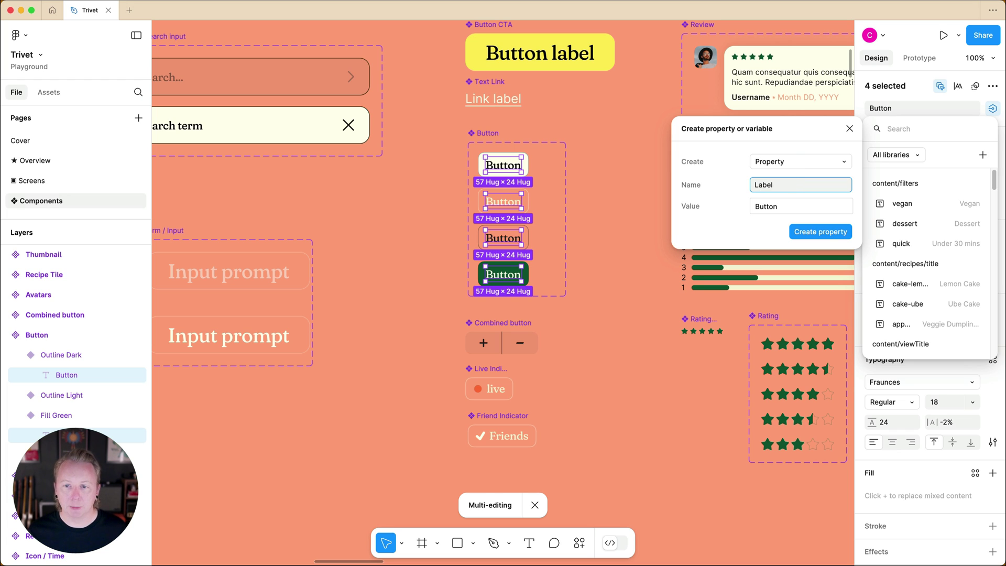
click(792, 207)
click(807, 209)
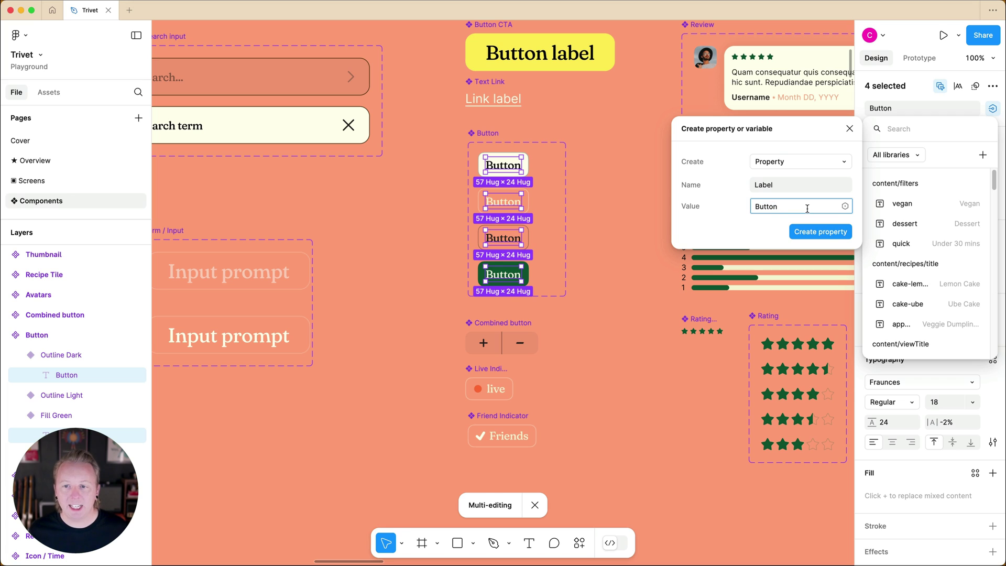
text(label)
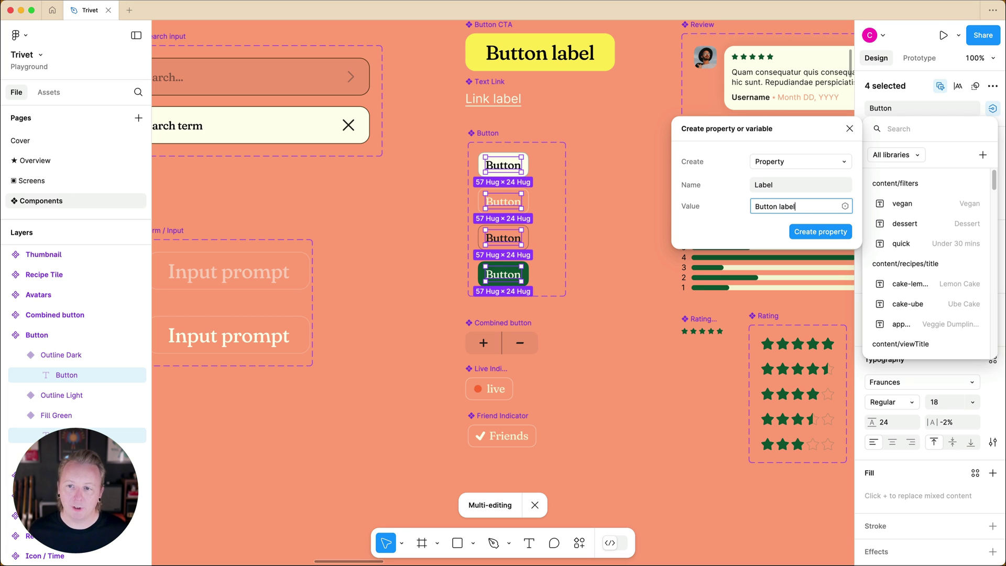
click(813, 232)
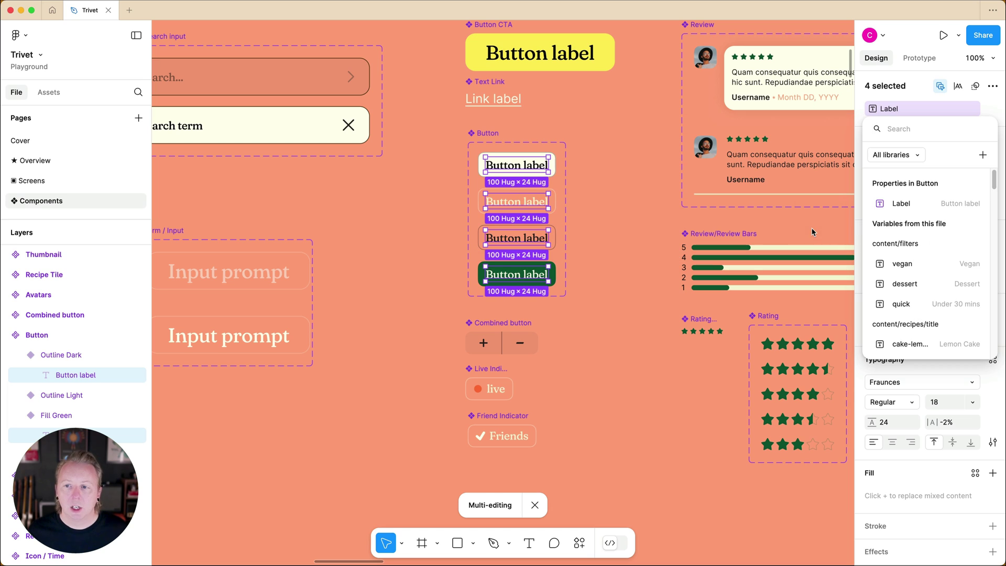
click(968, 204)
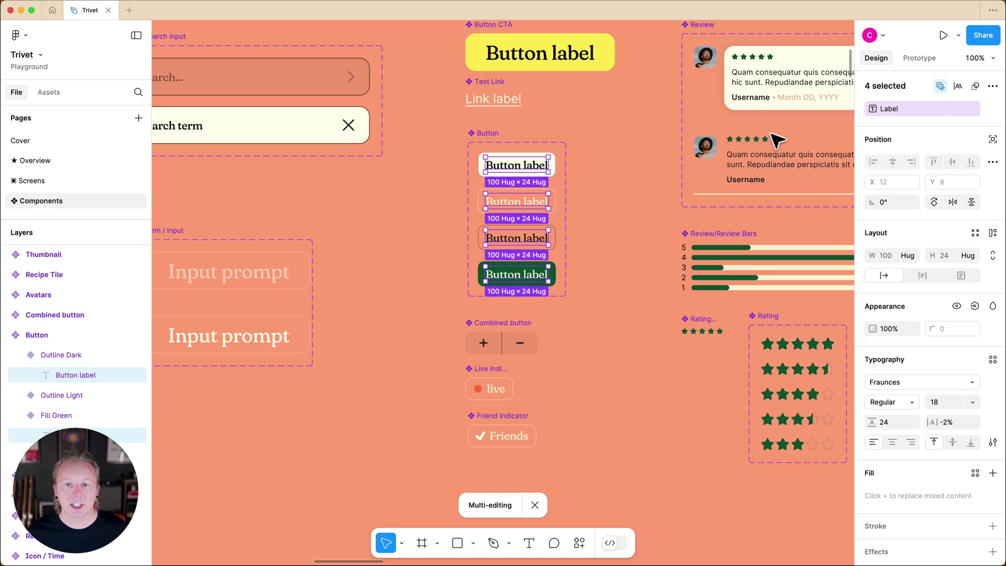
click(634, 190)
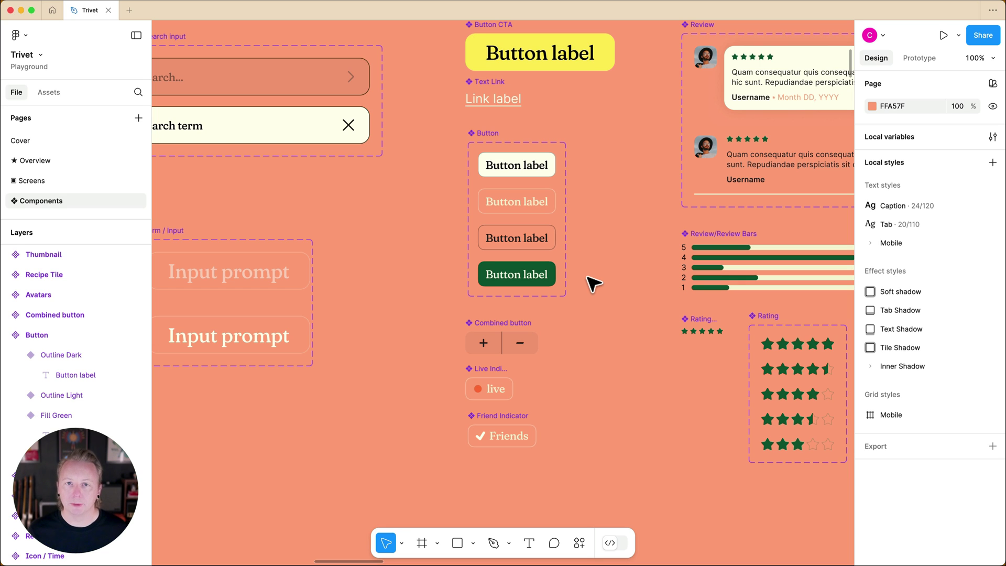
- Return to the Browse screen and open the Text Strings local variables with en and de values
click(65, 181)
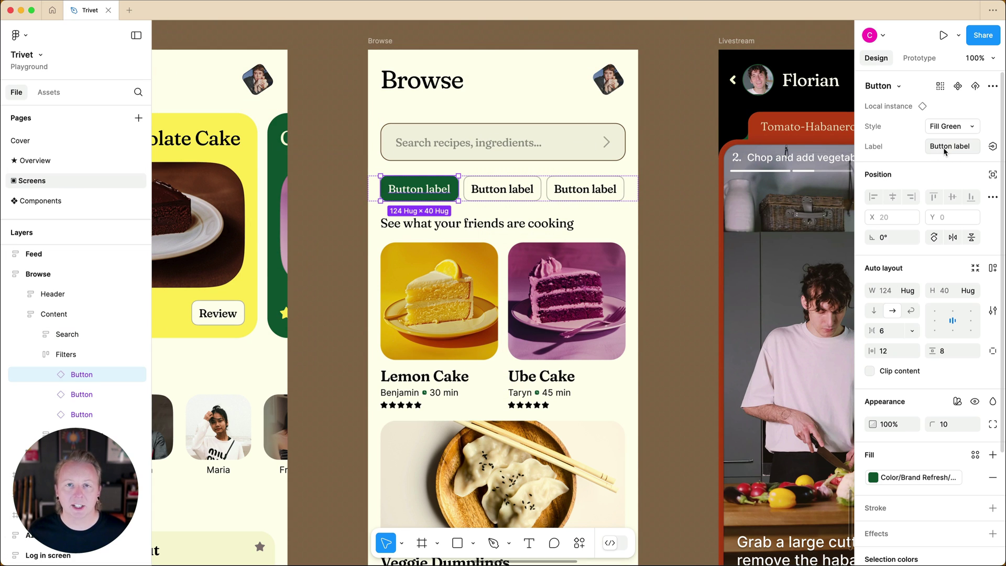
click(701, 229)
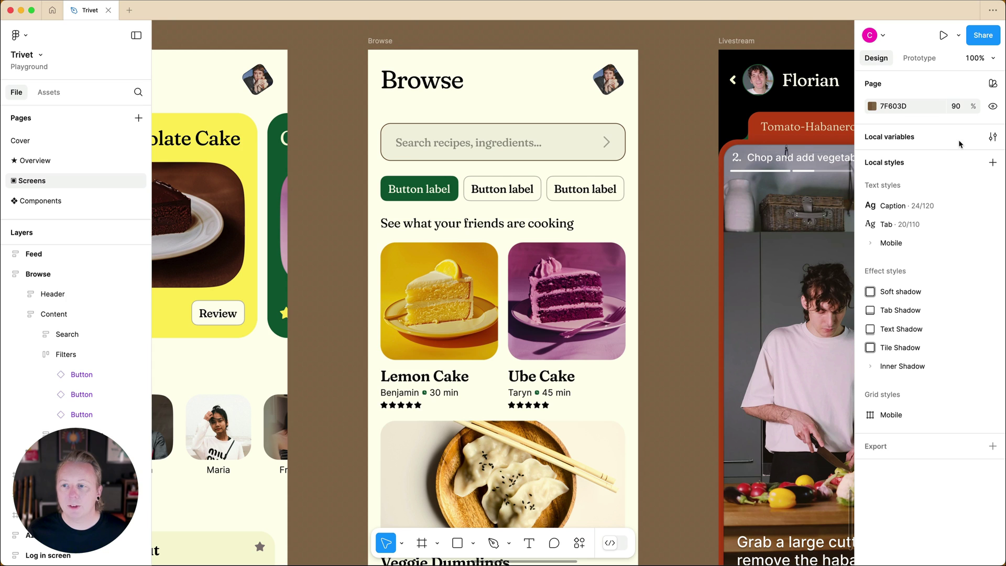
click(990, 139)
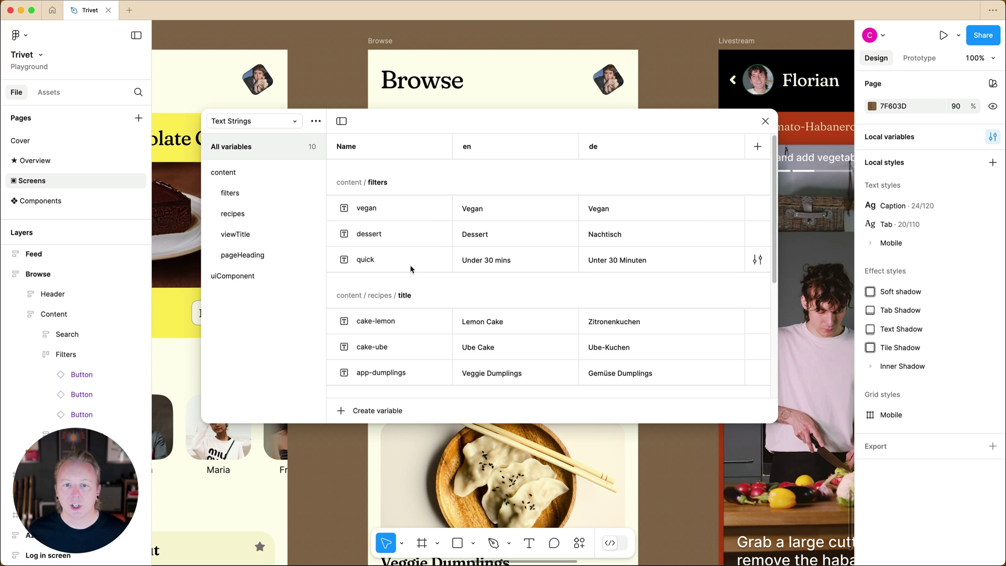
- Bind the three filter buttons' Label to the vegan, quick and dessert variables respectively
click(765, 122)
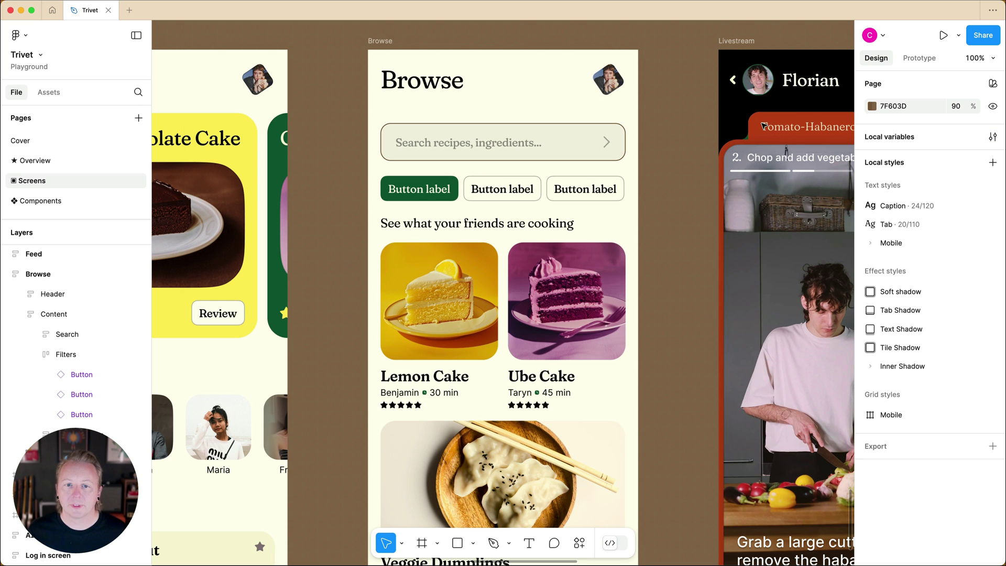
click(456, 183)
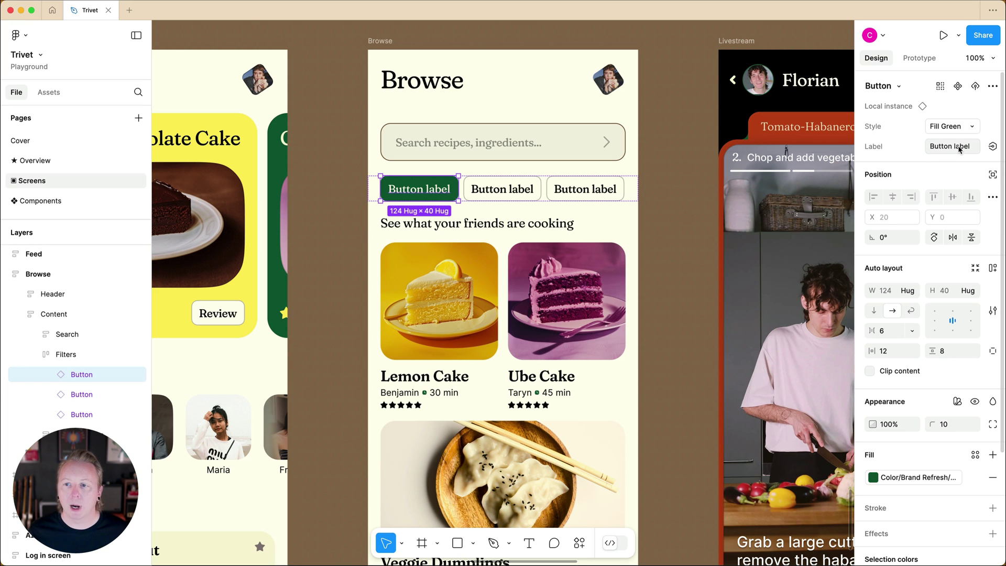
click(992, 148)
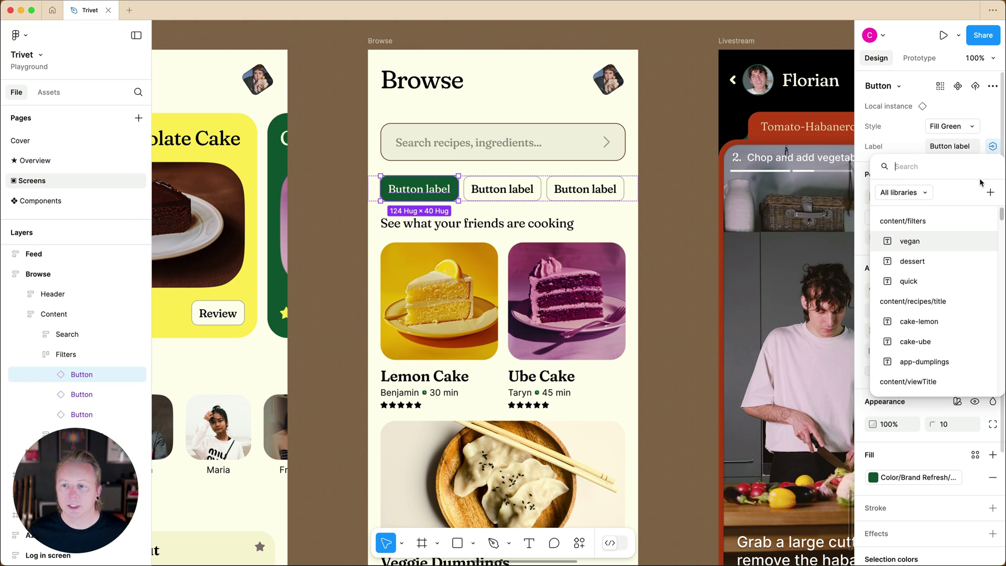
click(944, 240)
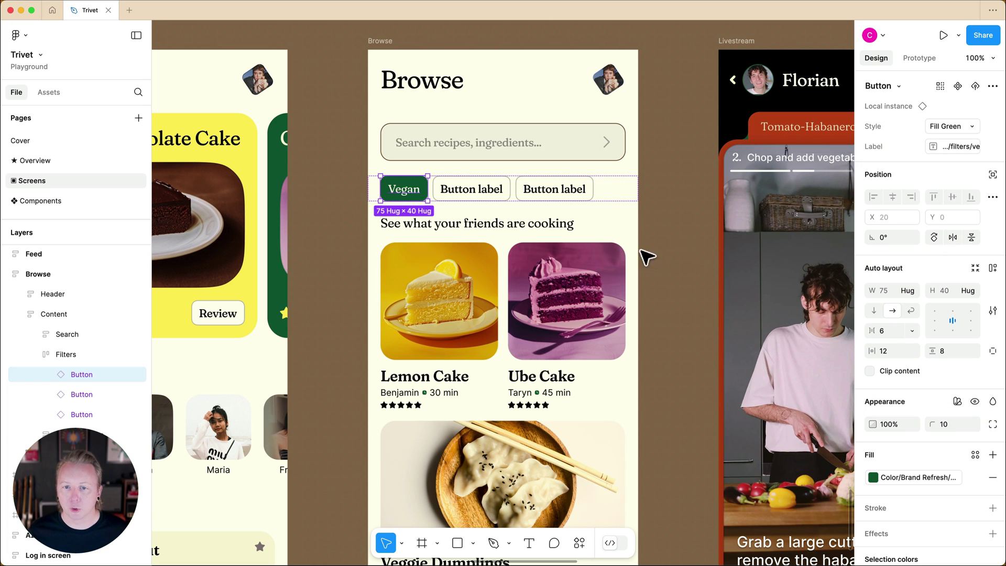
click(510, 200)
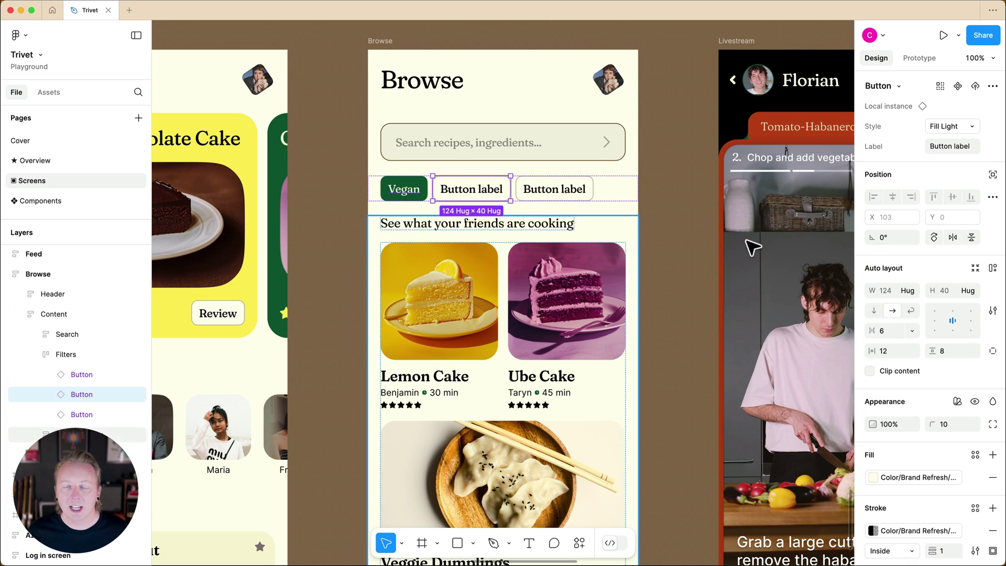
click(993, 148)
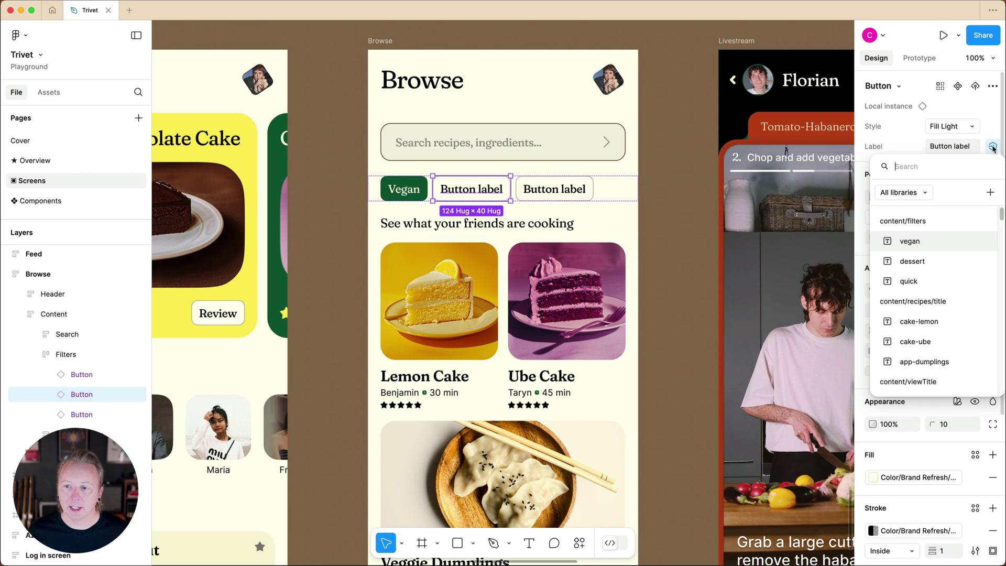
click(929, 282)
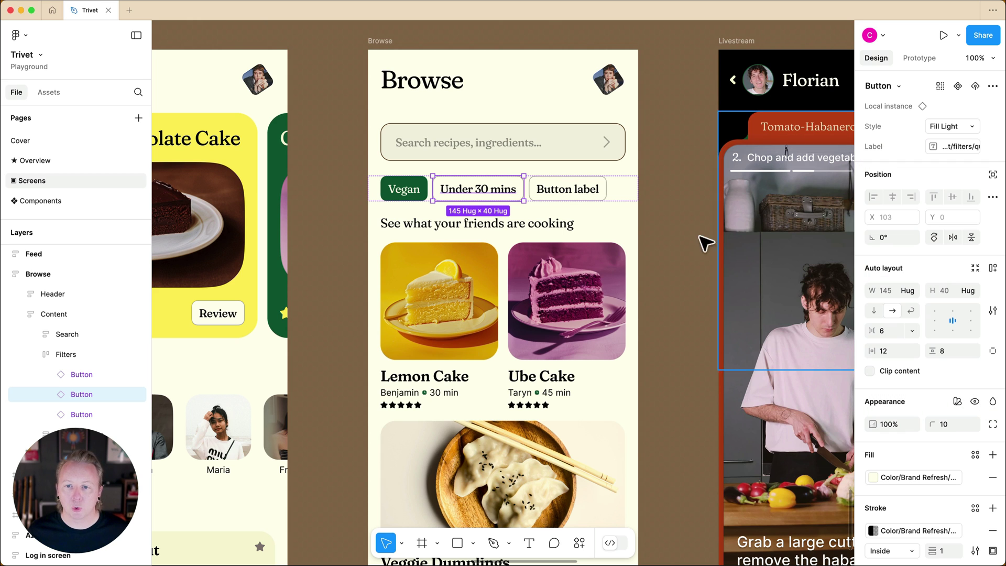
click(567, 191)
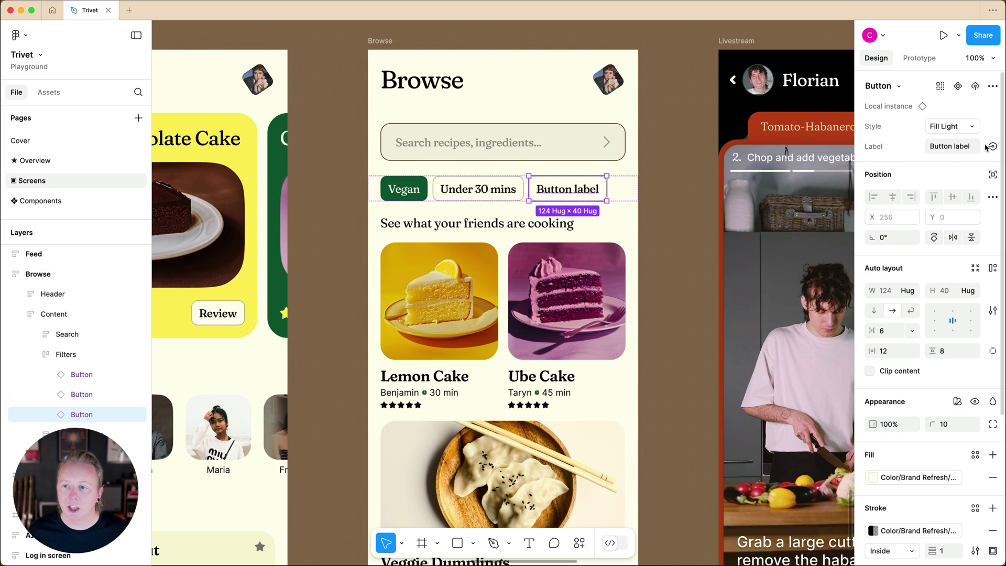
click(993, 146)
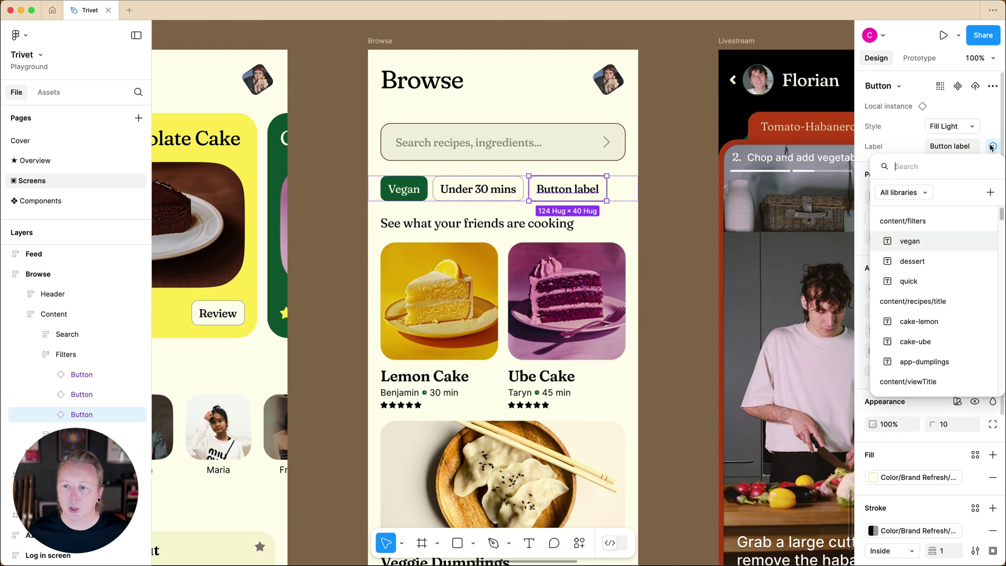
click(929, 261)
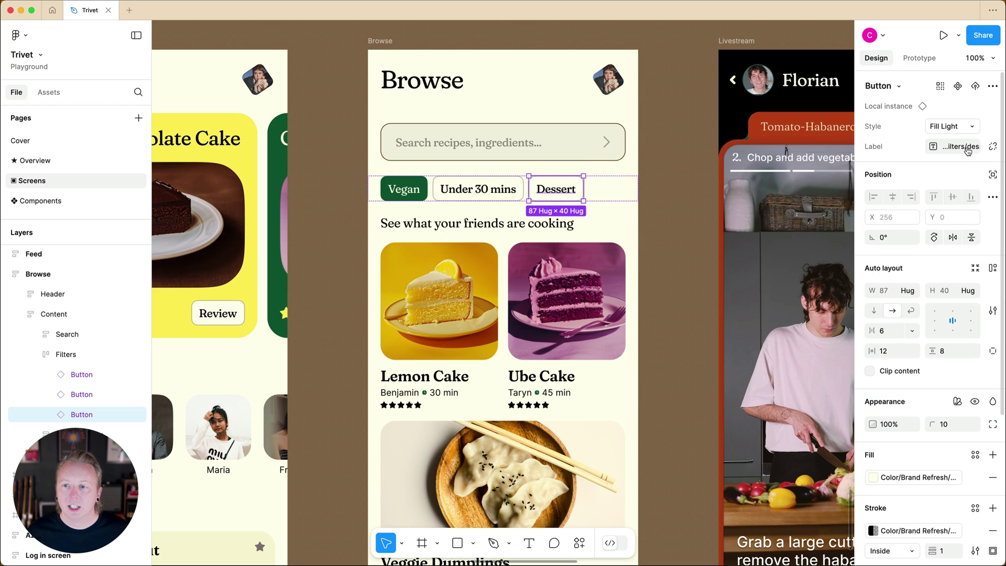
mouse_move(965, 150)
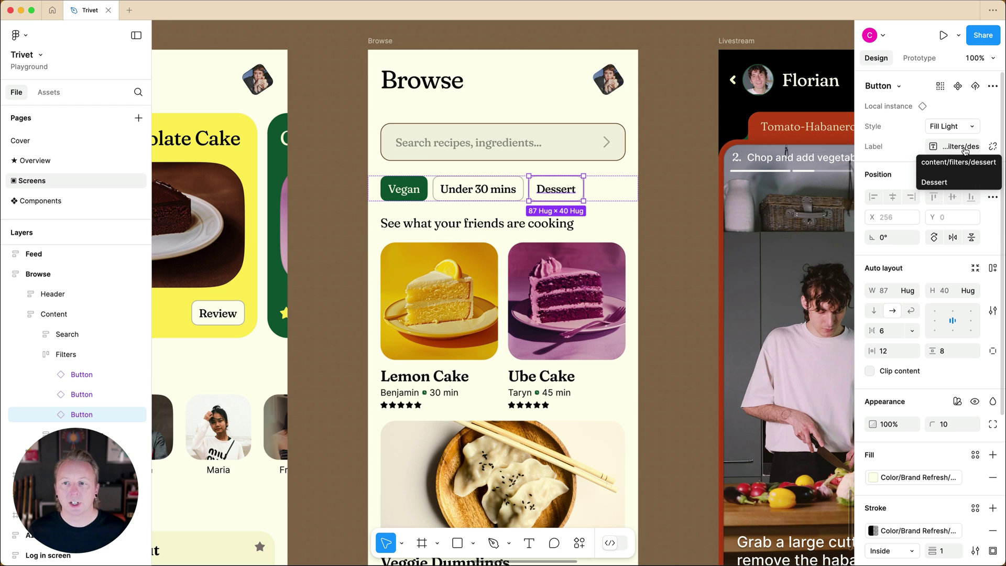
- Set the Browse frame's Text Strings variable mode to de so its labels show German
click(689, 192)
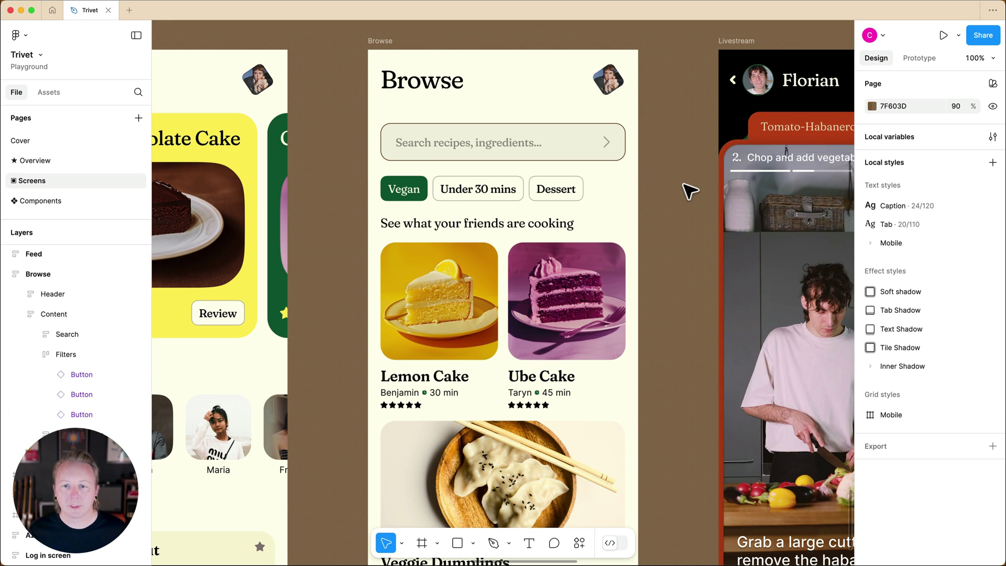
click(388, 43)
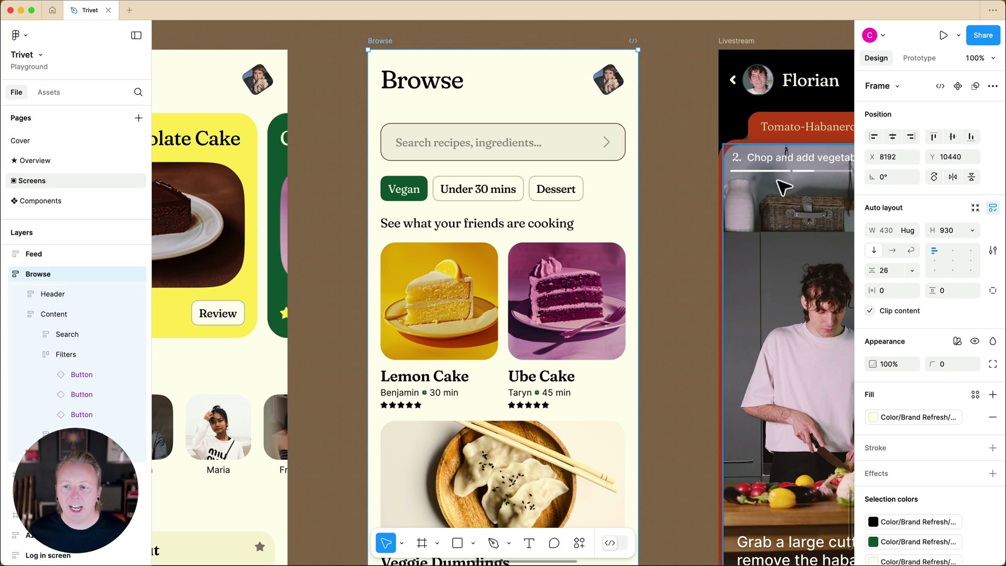
click(957, 342)
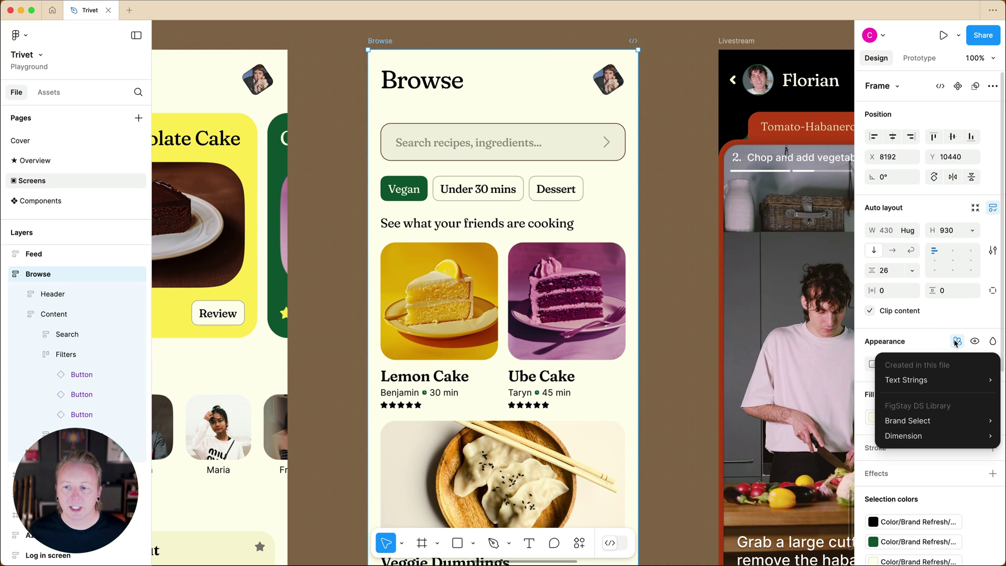
mouse_move(945, 378)
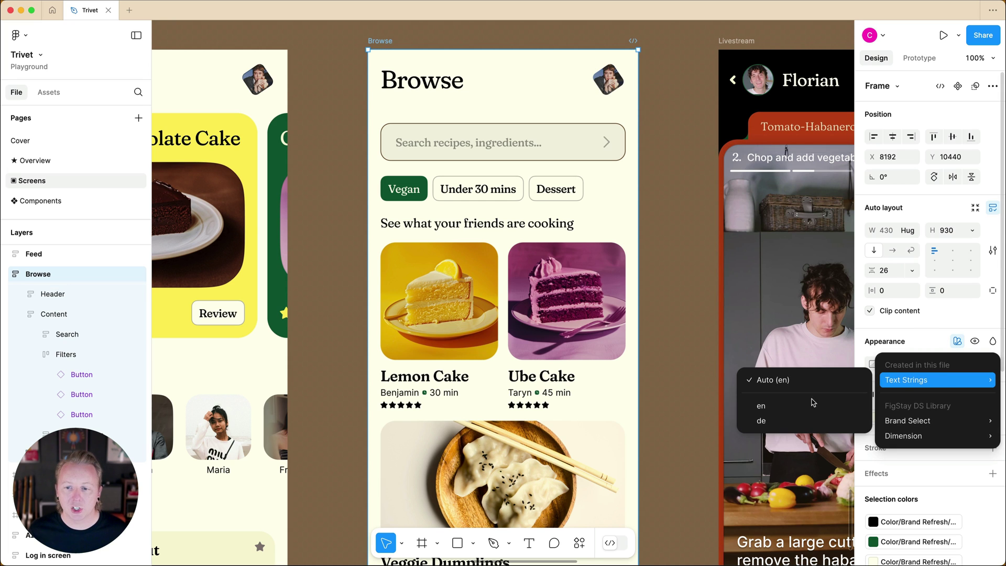
click(807, 421)
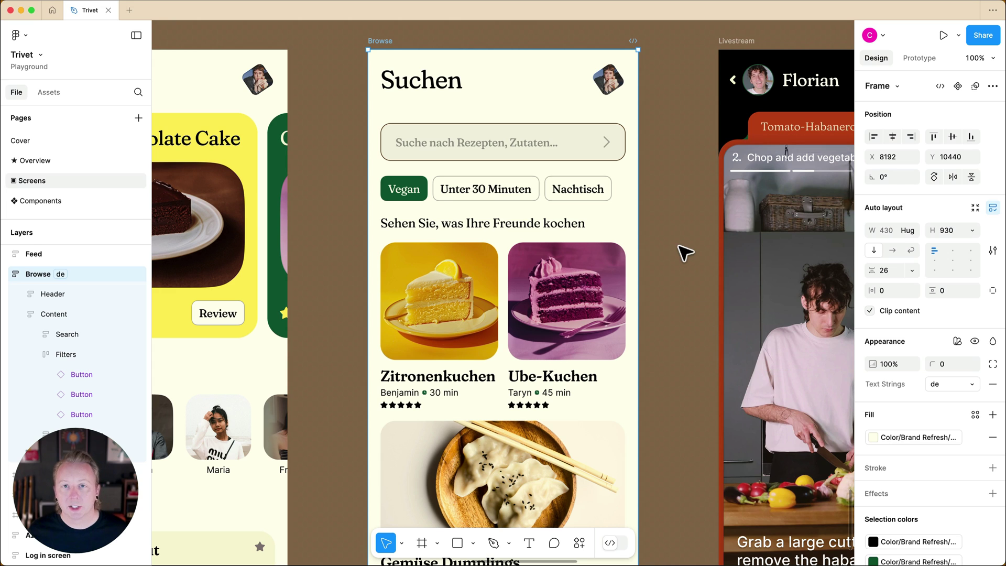